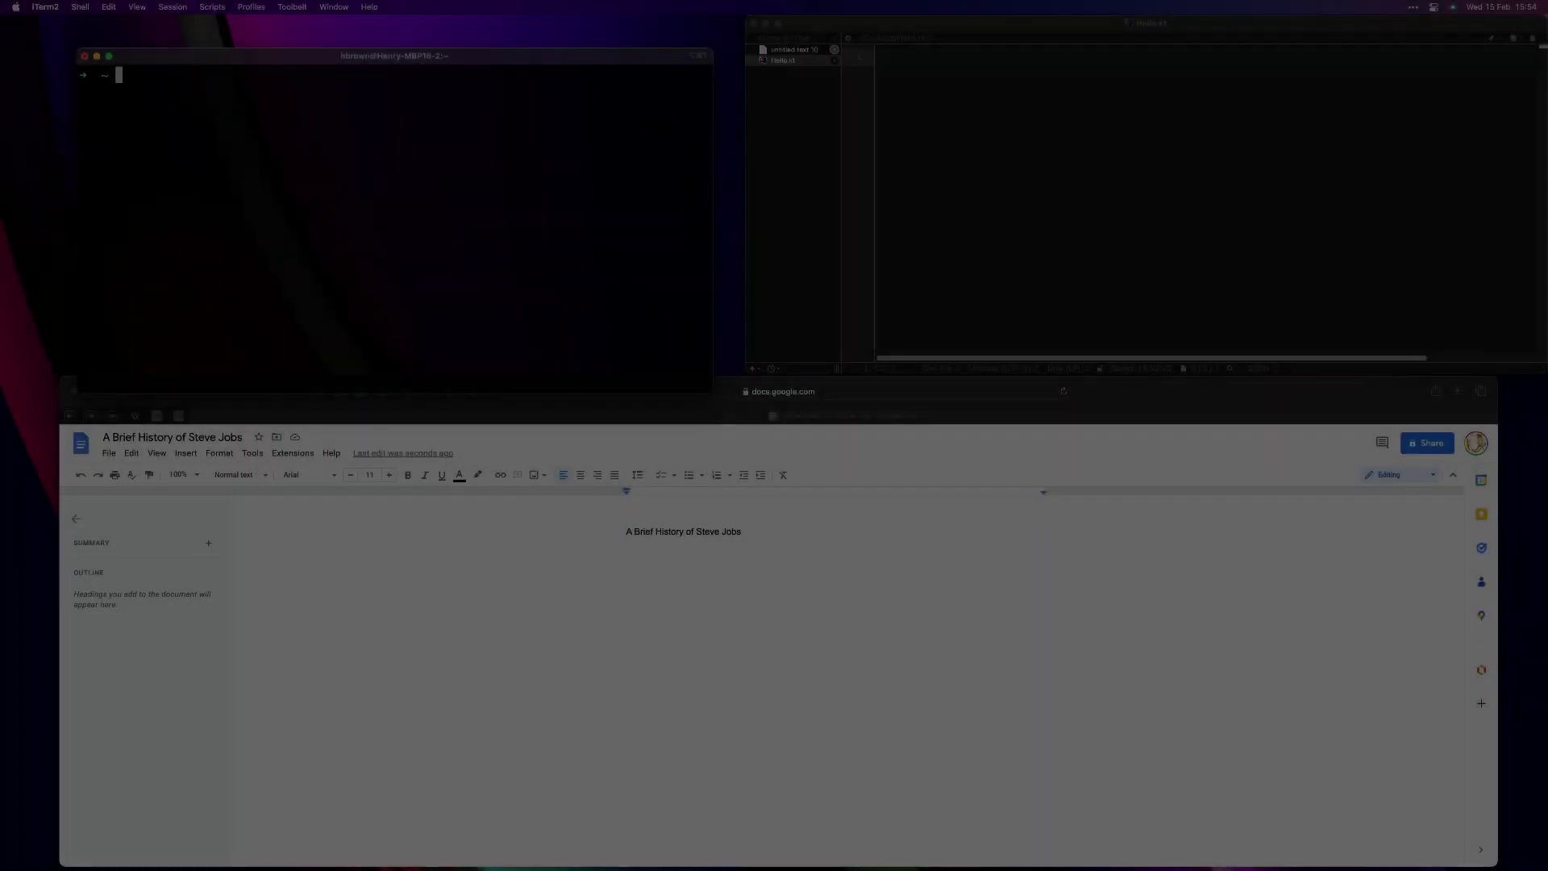
text(gpt "What )
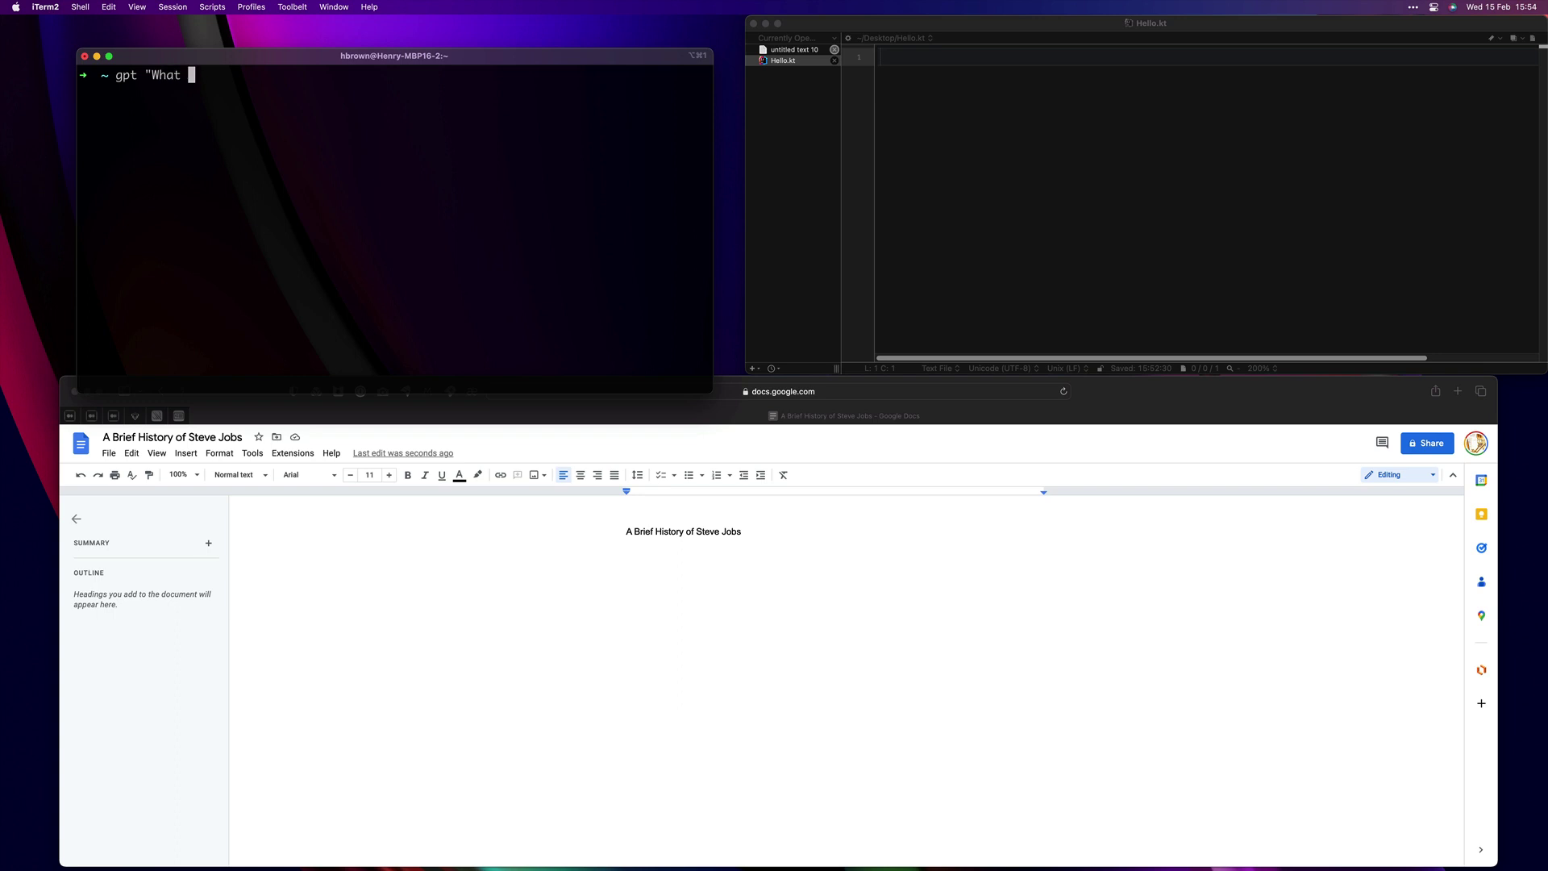
text(is the git co)
text(mmand to crea)
text(te a new repo)
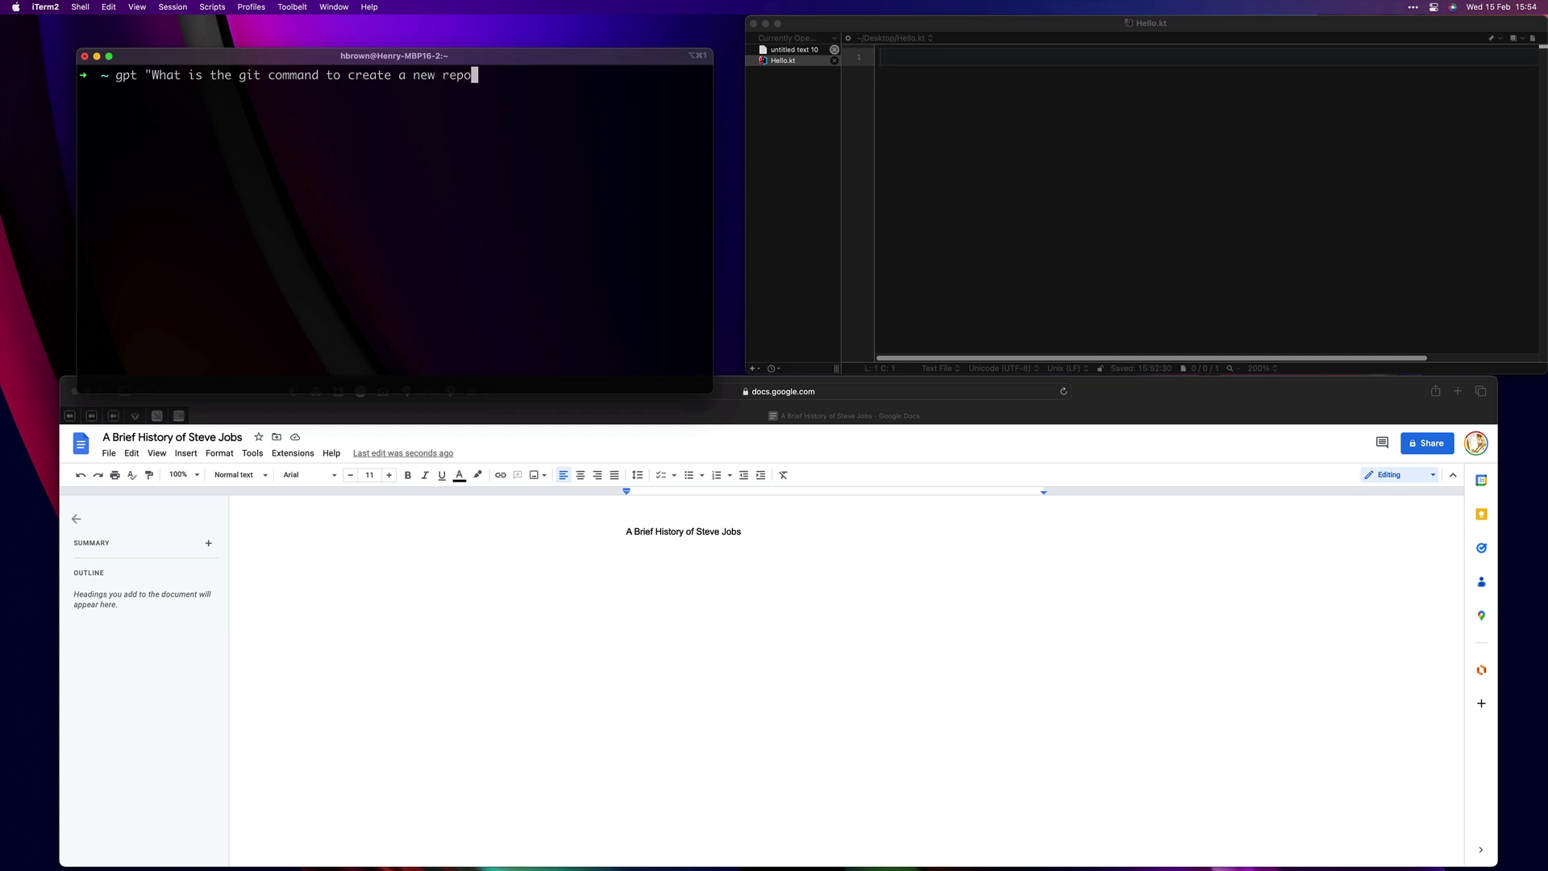
text(sitory in g)
text(it")
- Run the gpt question about creating a new git repository, getting the answer git init
key(Return)
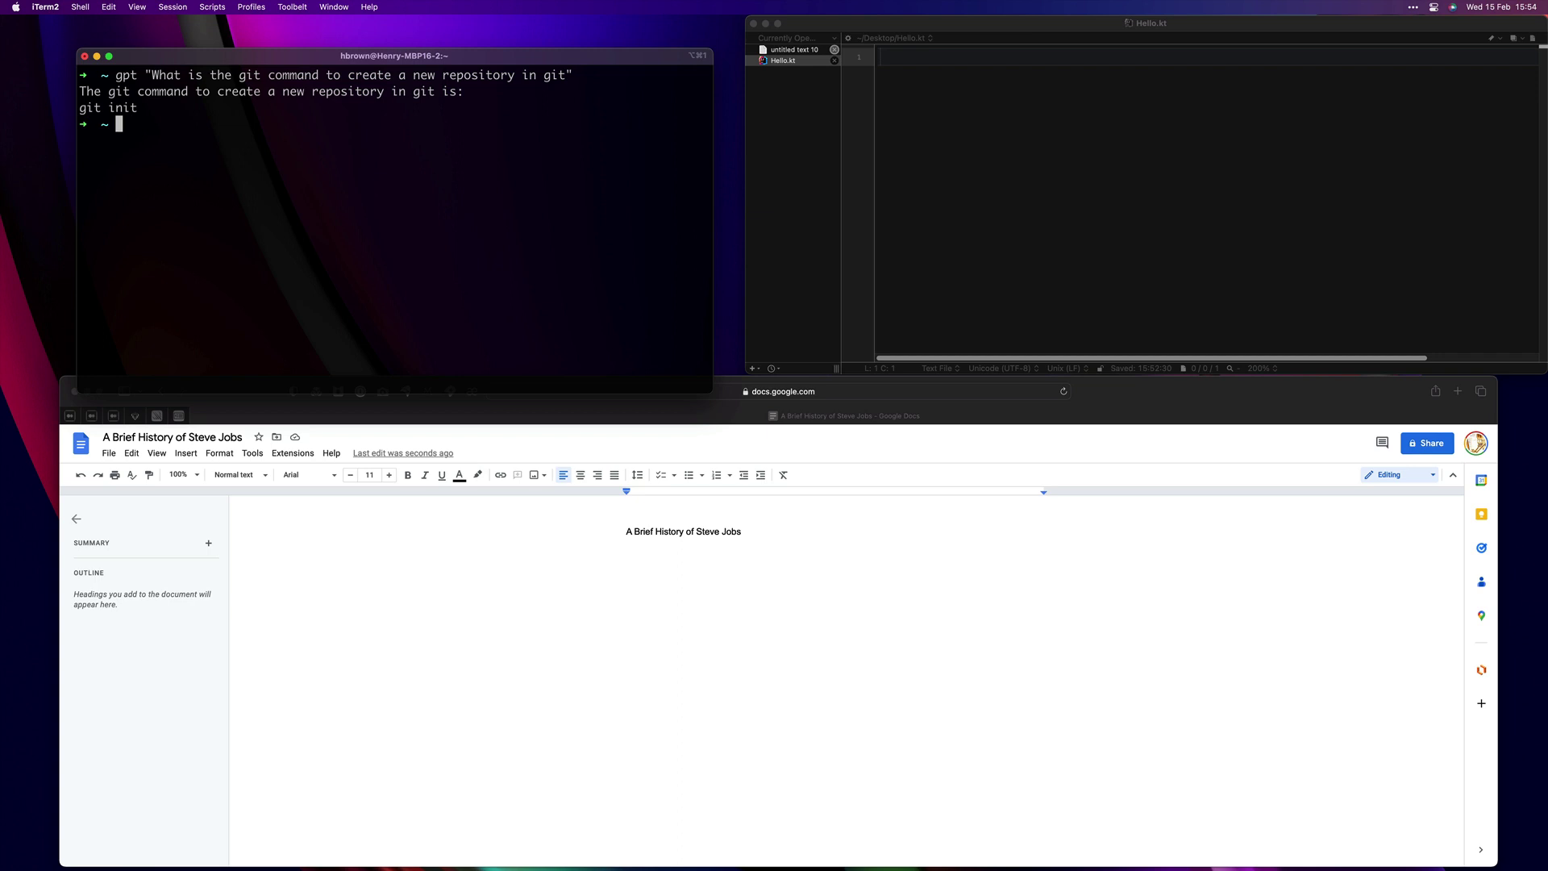
- Paste and run git init to create an empty repository in the home folder, dismissing the Documents access dialog
drag(143, 111, 71, 106)
key(super+c)
click(318, 197)
key(super+v)
key(Return)
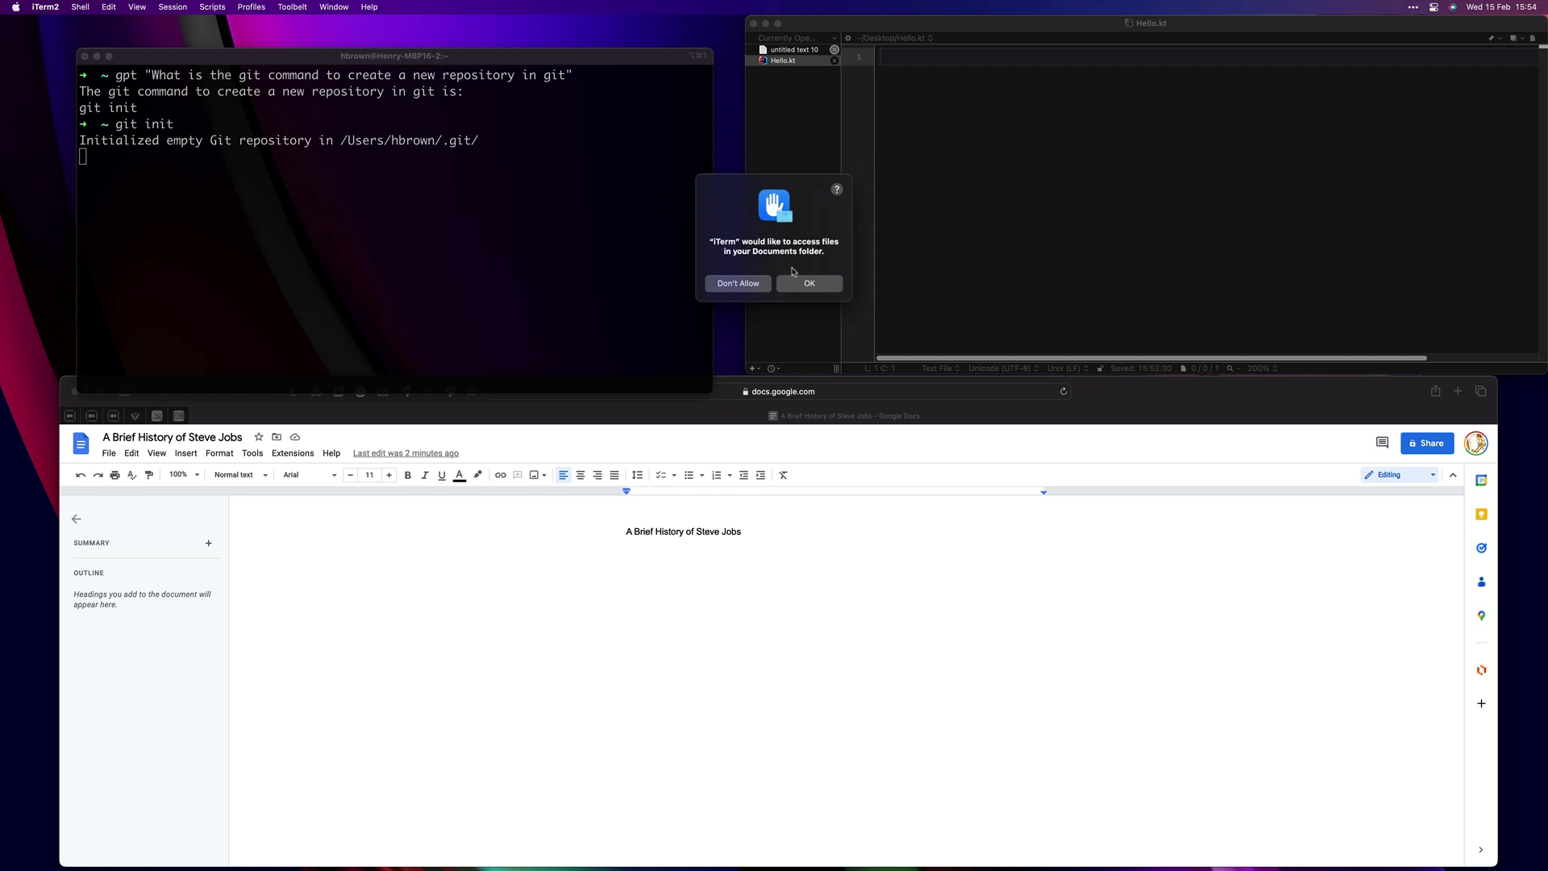
click(785, 282)
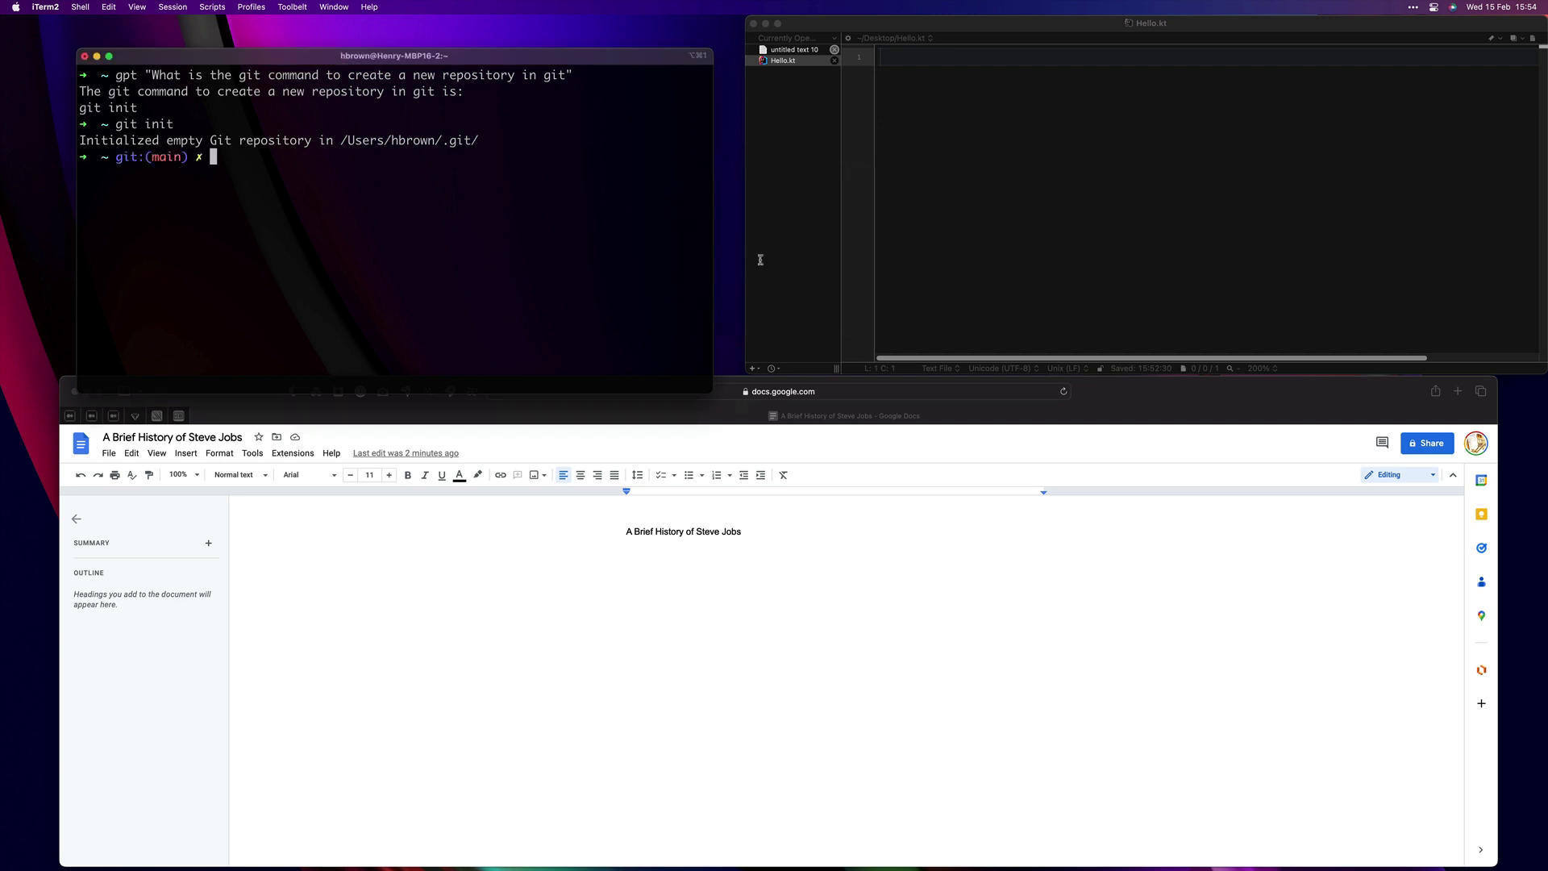
- Insert a ChatGPT-generated Kotlin Hello World main function into Hello.kt via Alfred and save it
click(1235, 274)
key(alt+space)
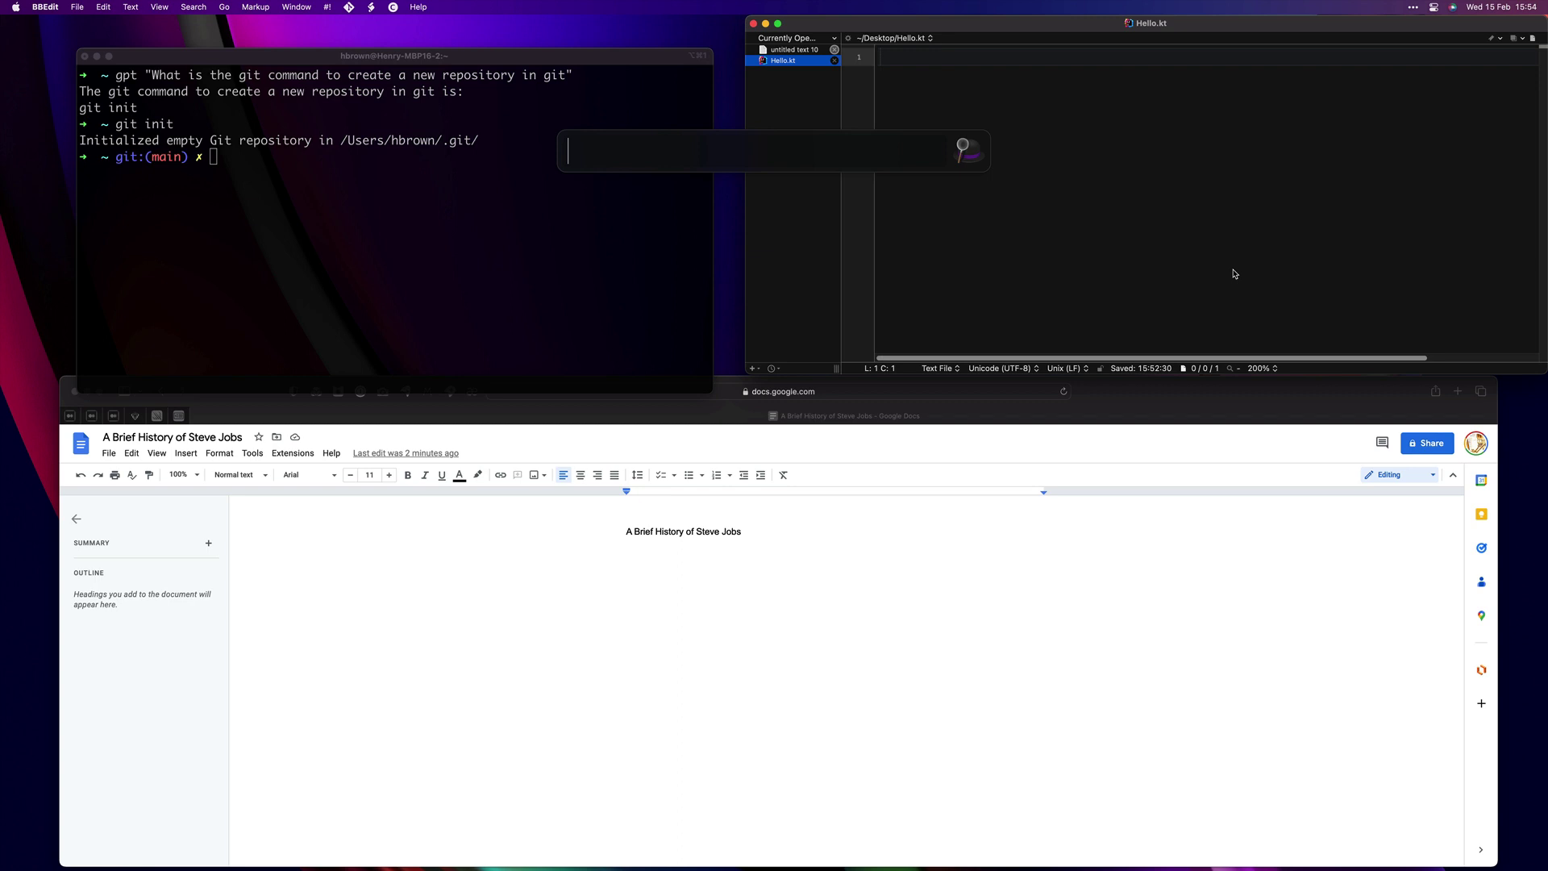
text(gpt)
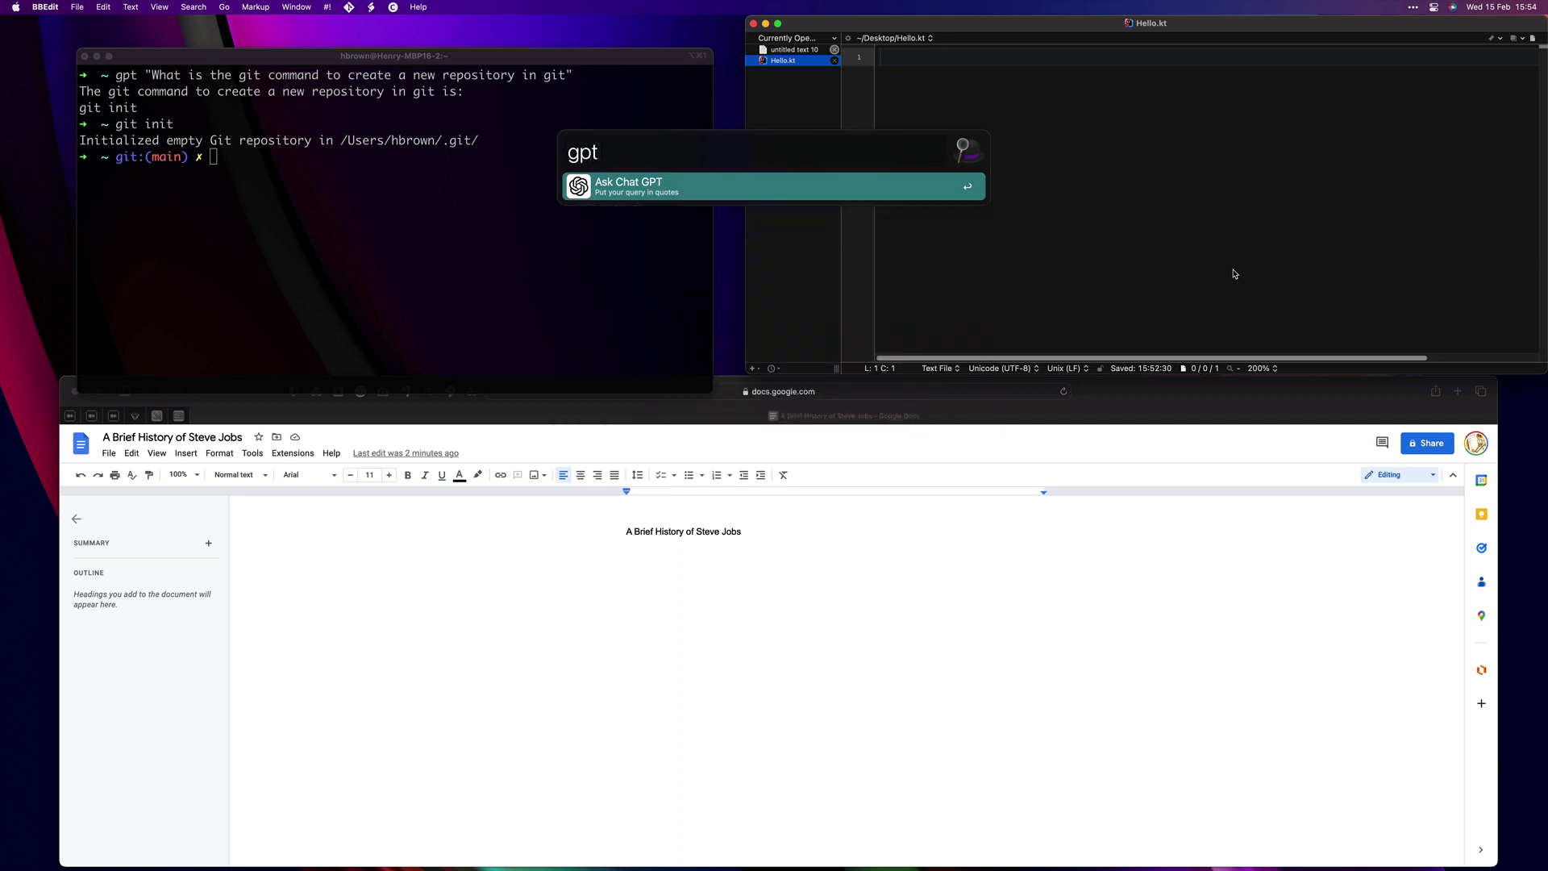
text( write a short )
text(Ko)
text(tlin script to)
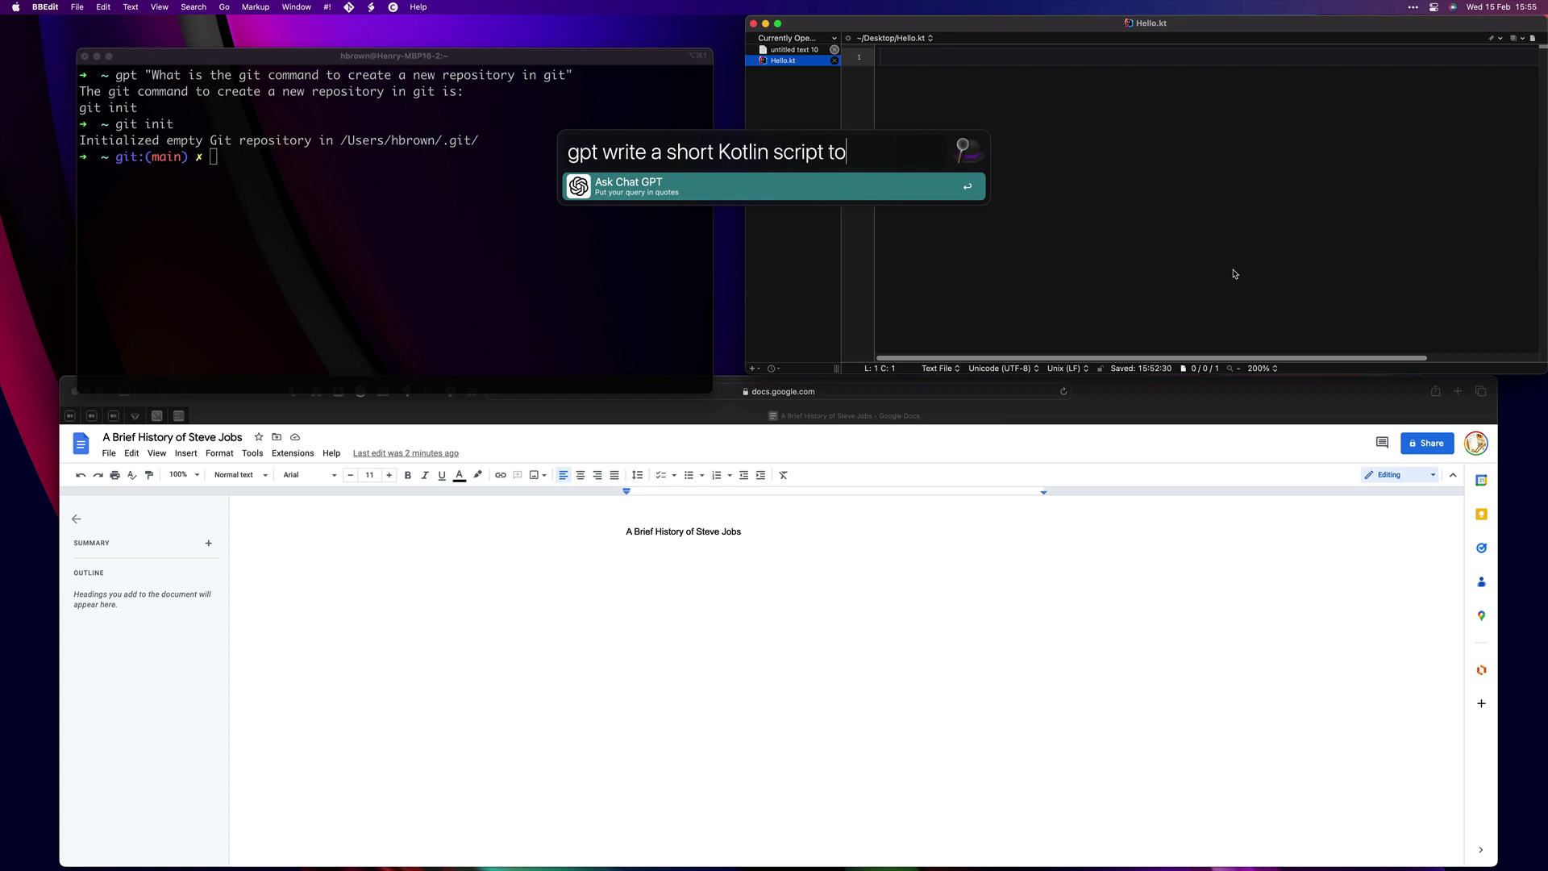
text( print Hello)
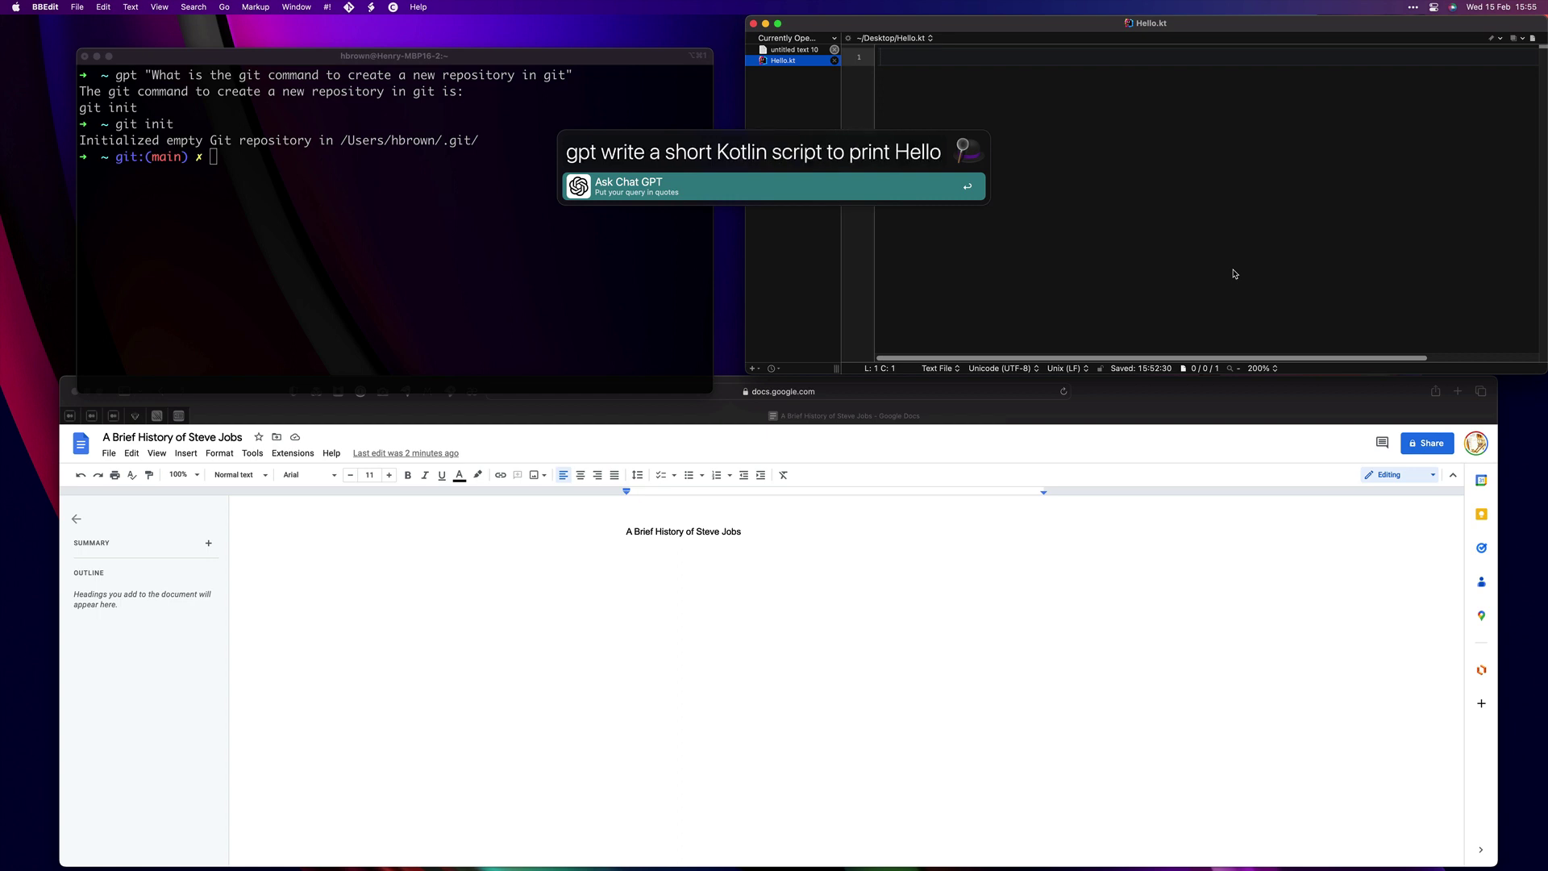
text( World to the S)
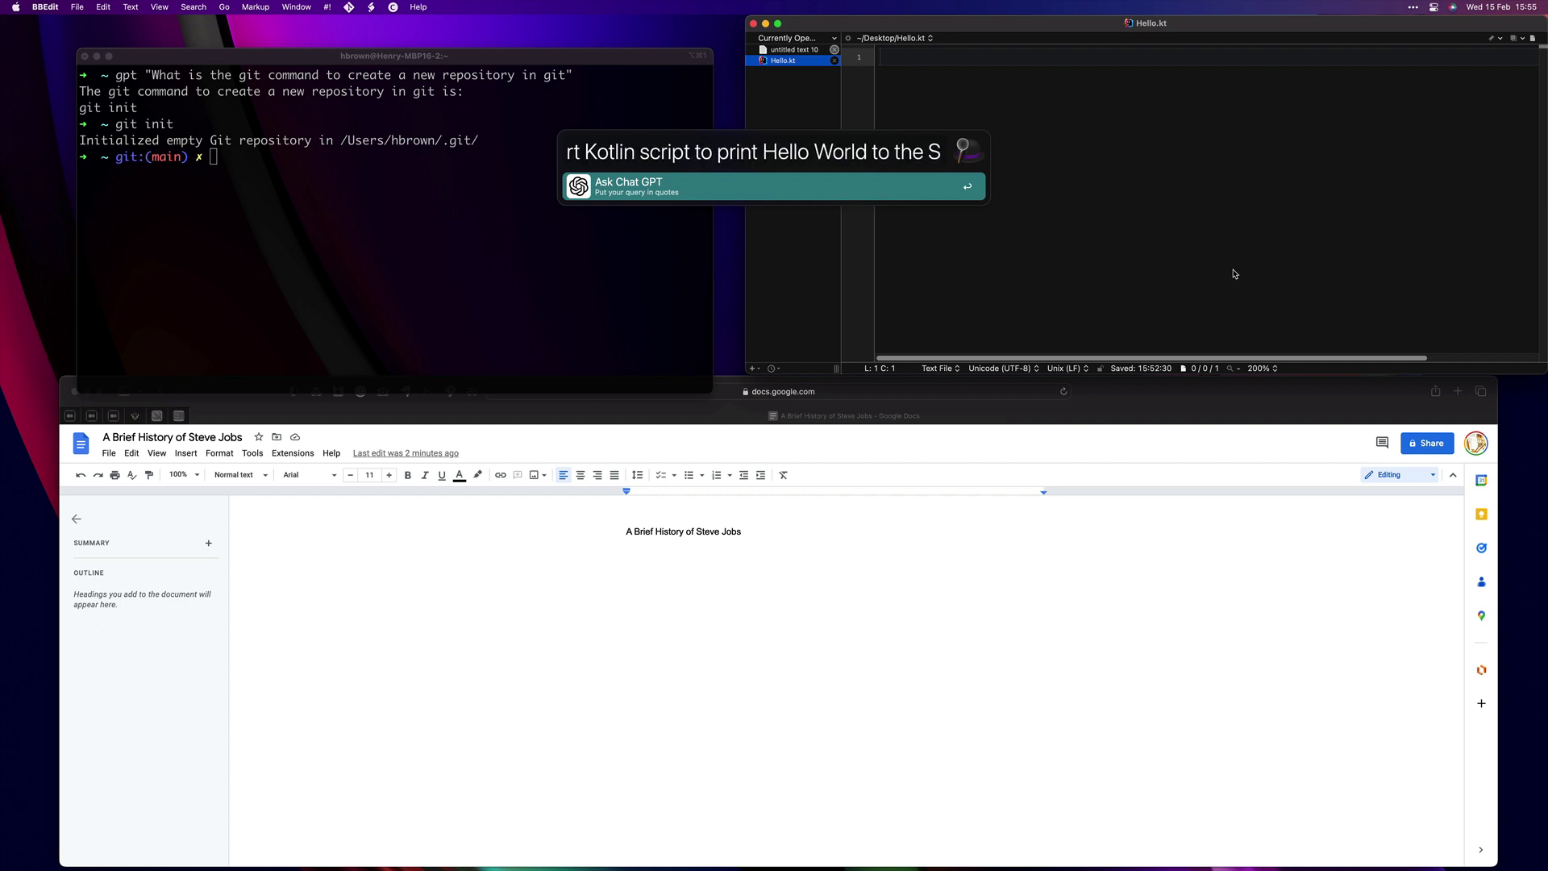
text(creen)
key(Return)
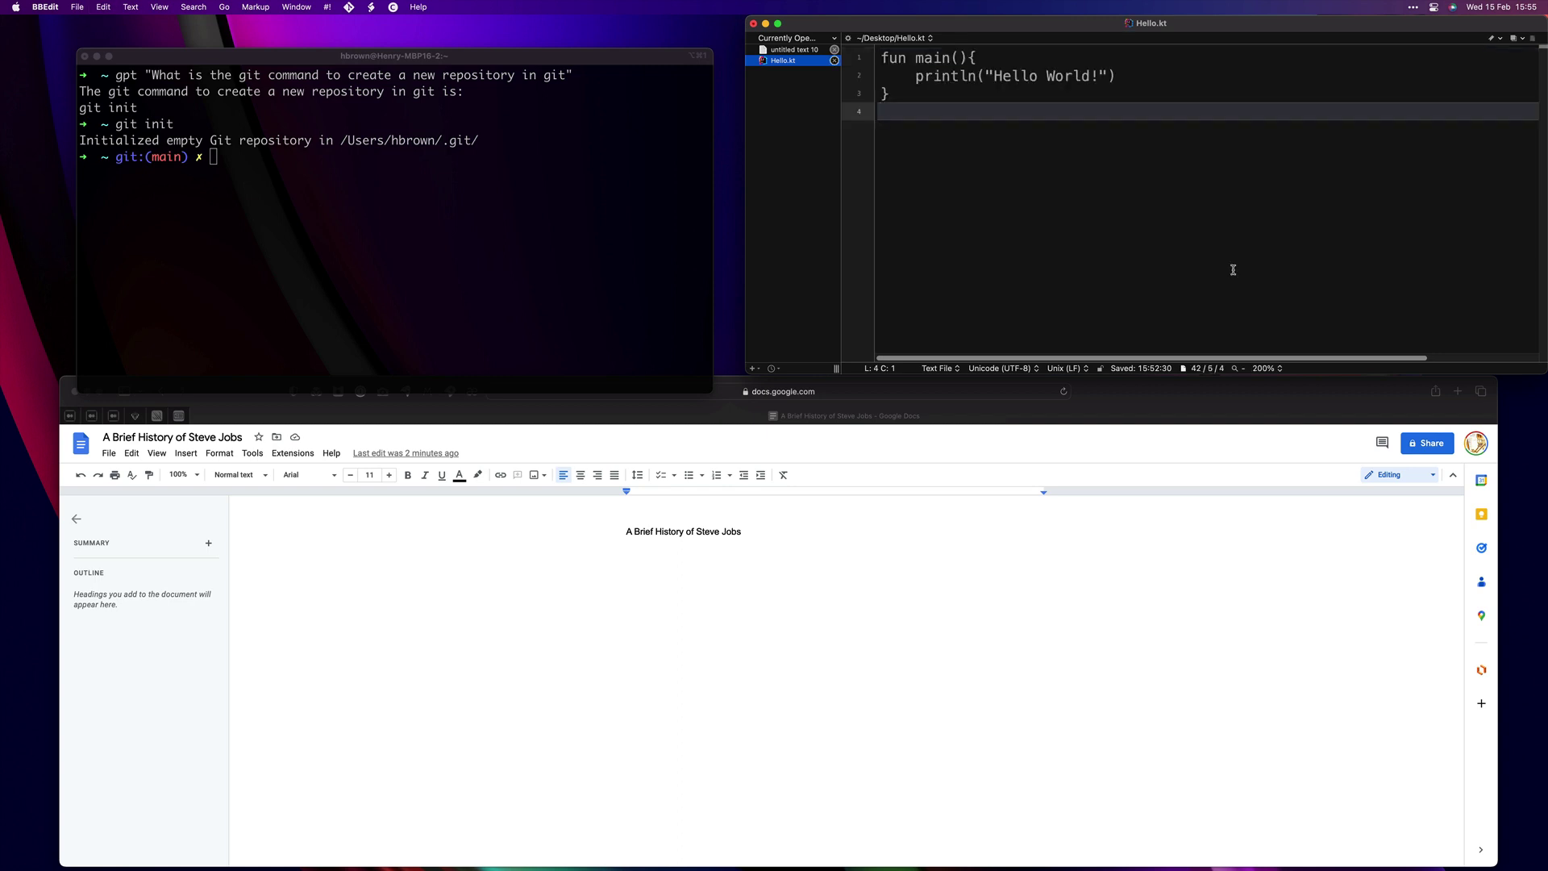
key(super+s)
- Insert ChatGPT's answer that Steve Jobs was born February 24, 1955 in San Francisco below the Docs title
click(732, 643)
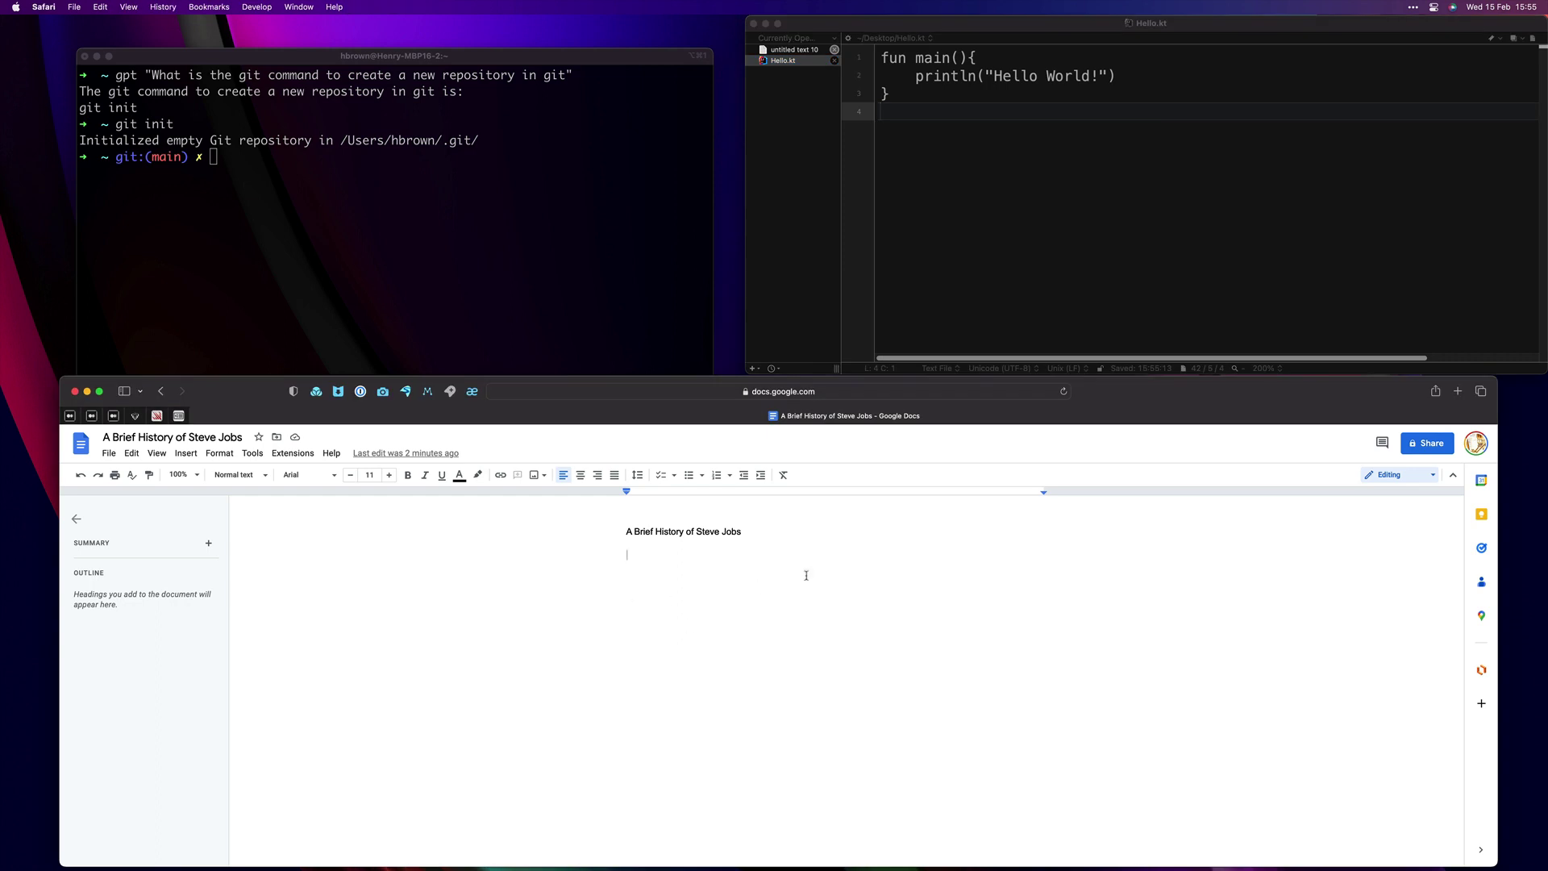
key(alt+space)
text(g)
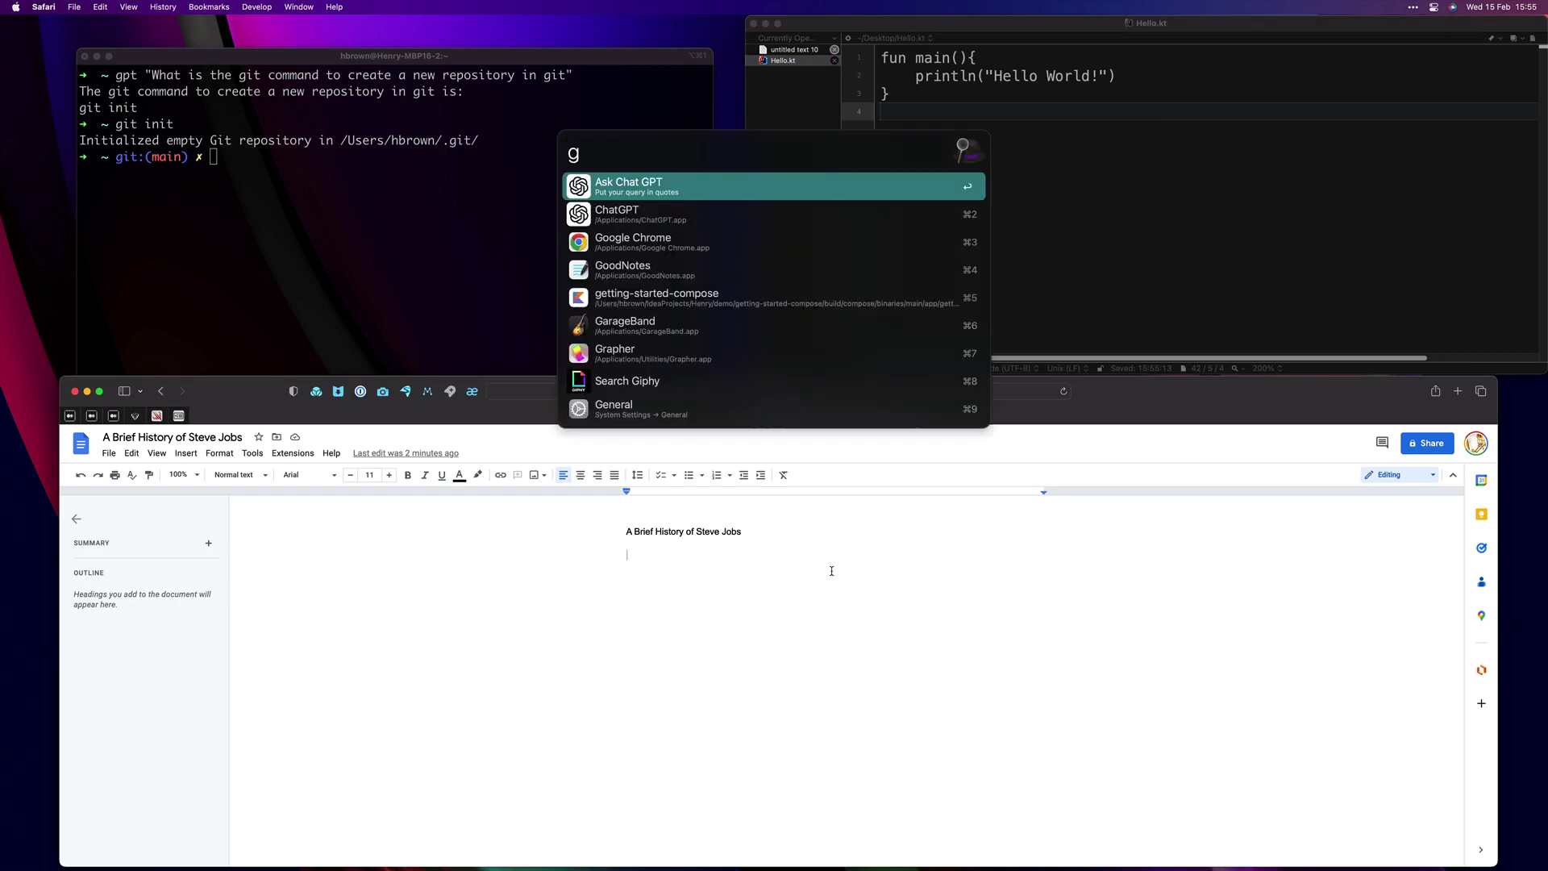
text(pt when was )
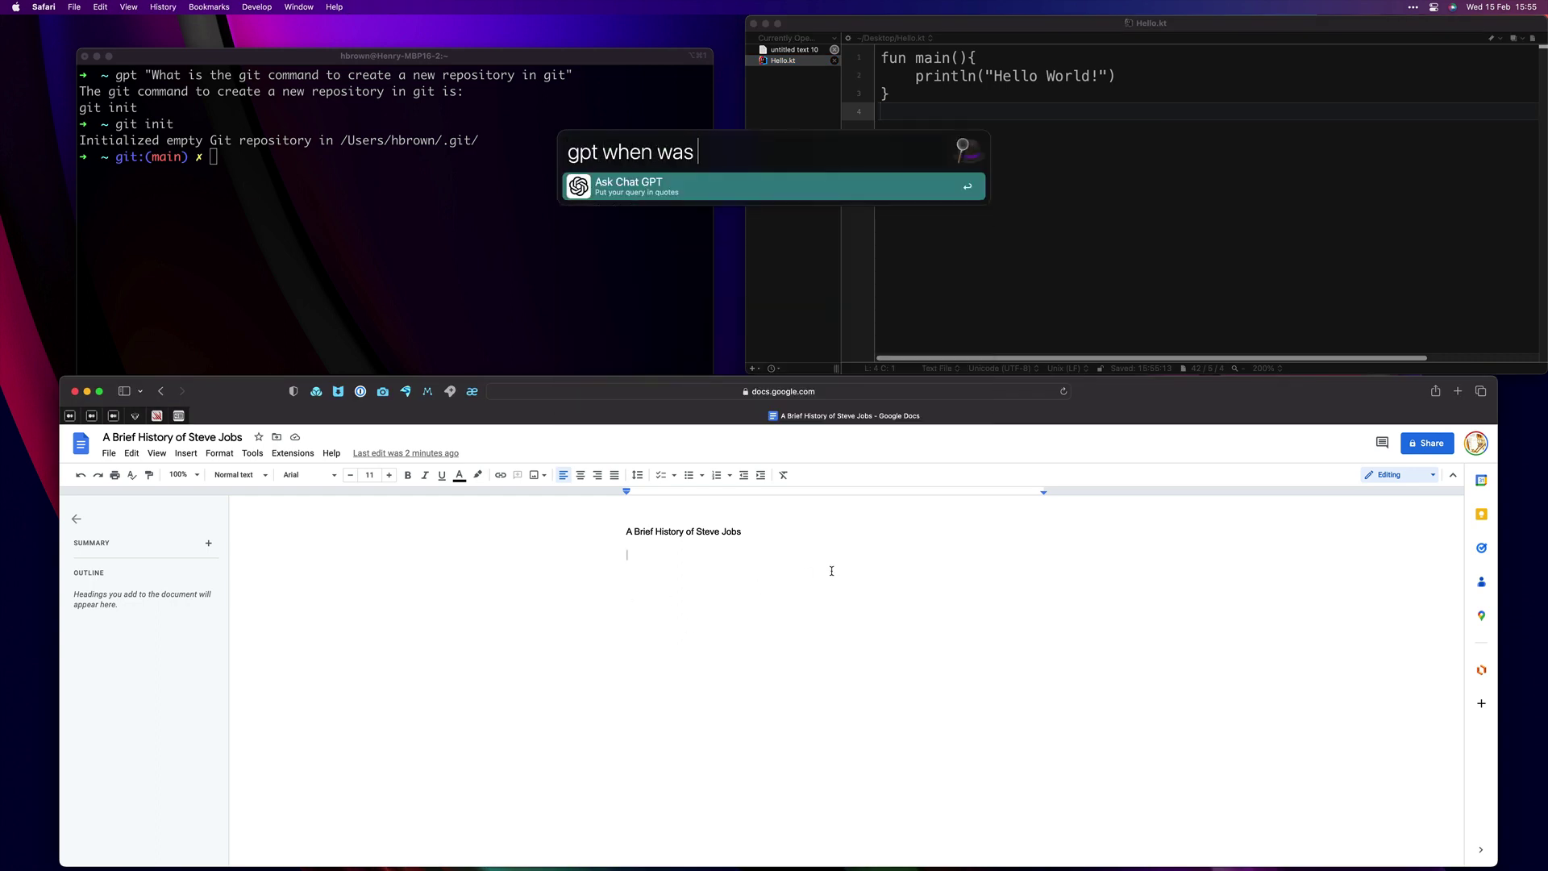
text(Steve Jo)
text(bs born)
key(Return)
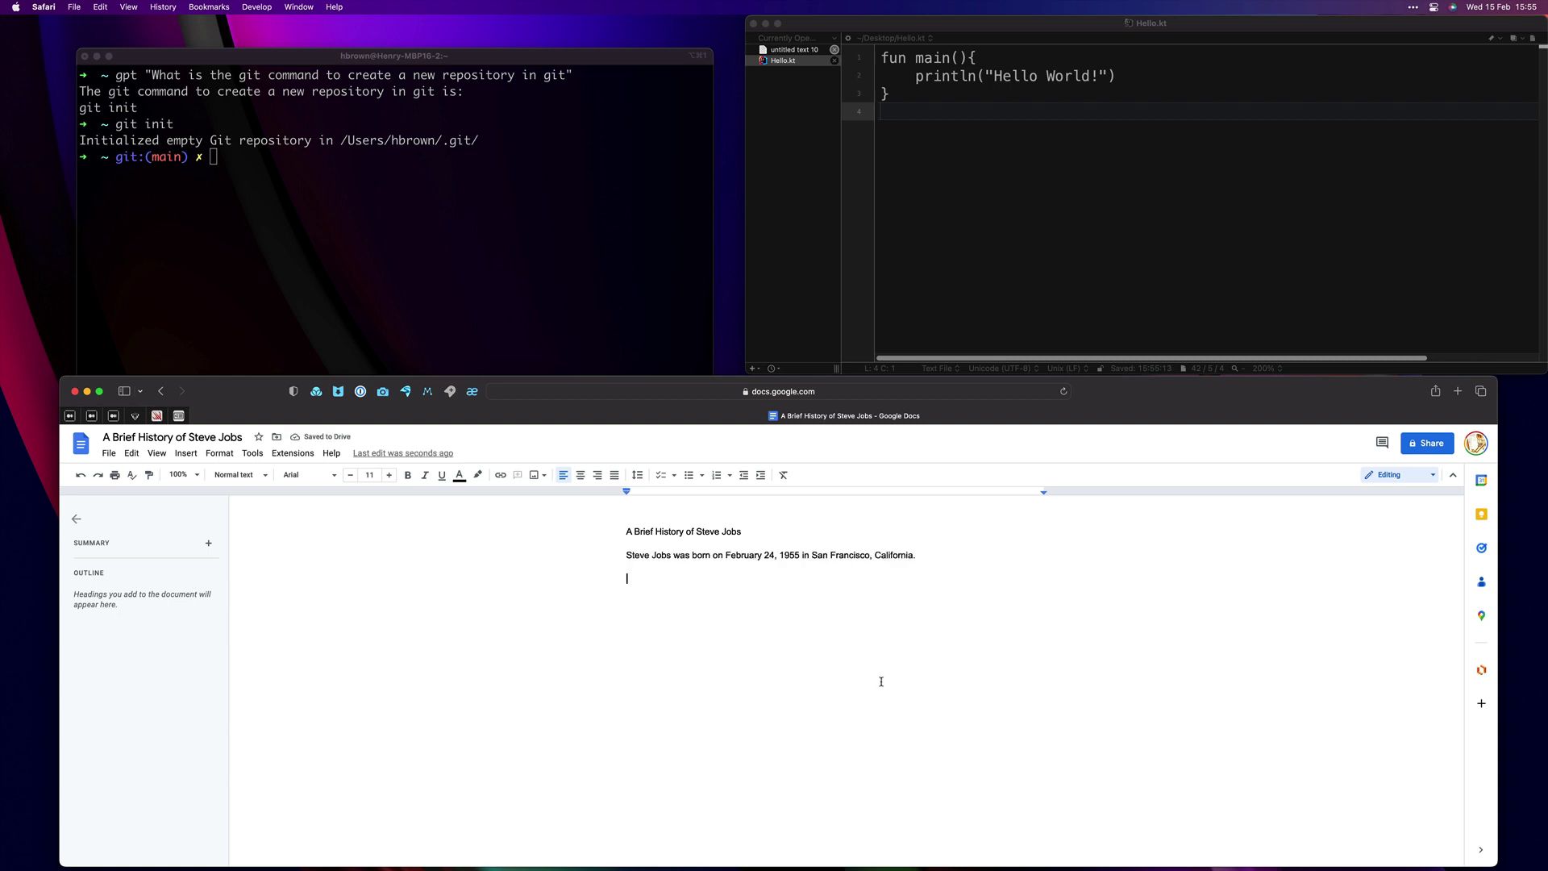
- Ask via Alfred how old Steve Jobs was when he started Apple and insert the answer into the document
key(alt+space)
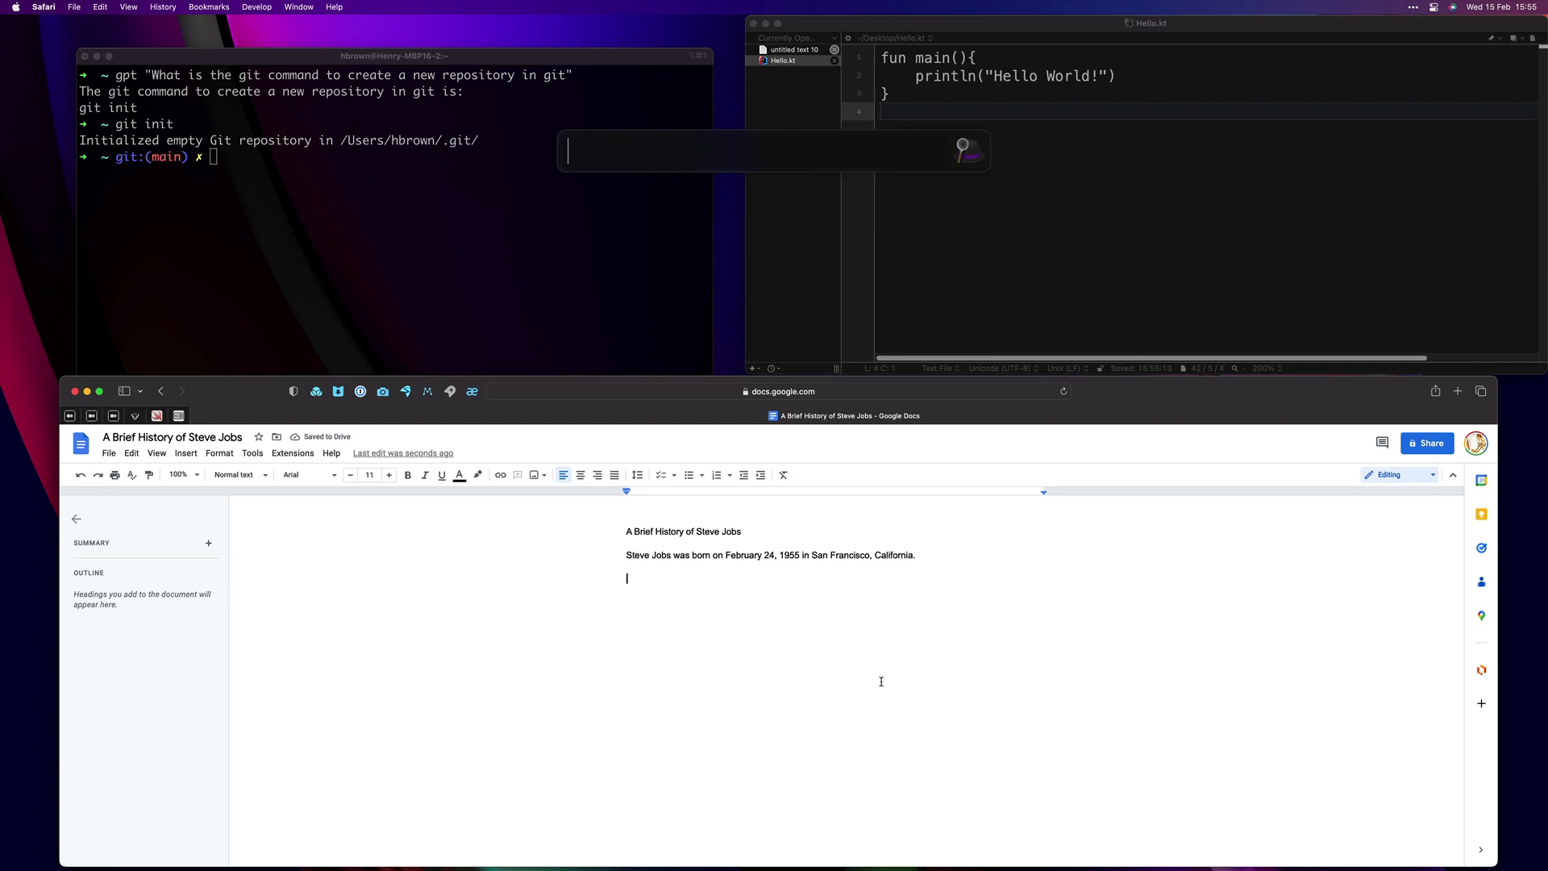
text(gpt h)
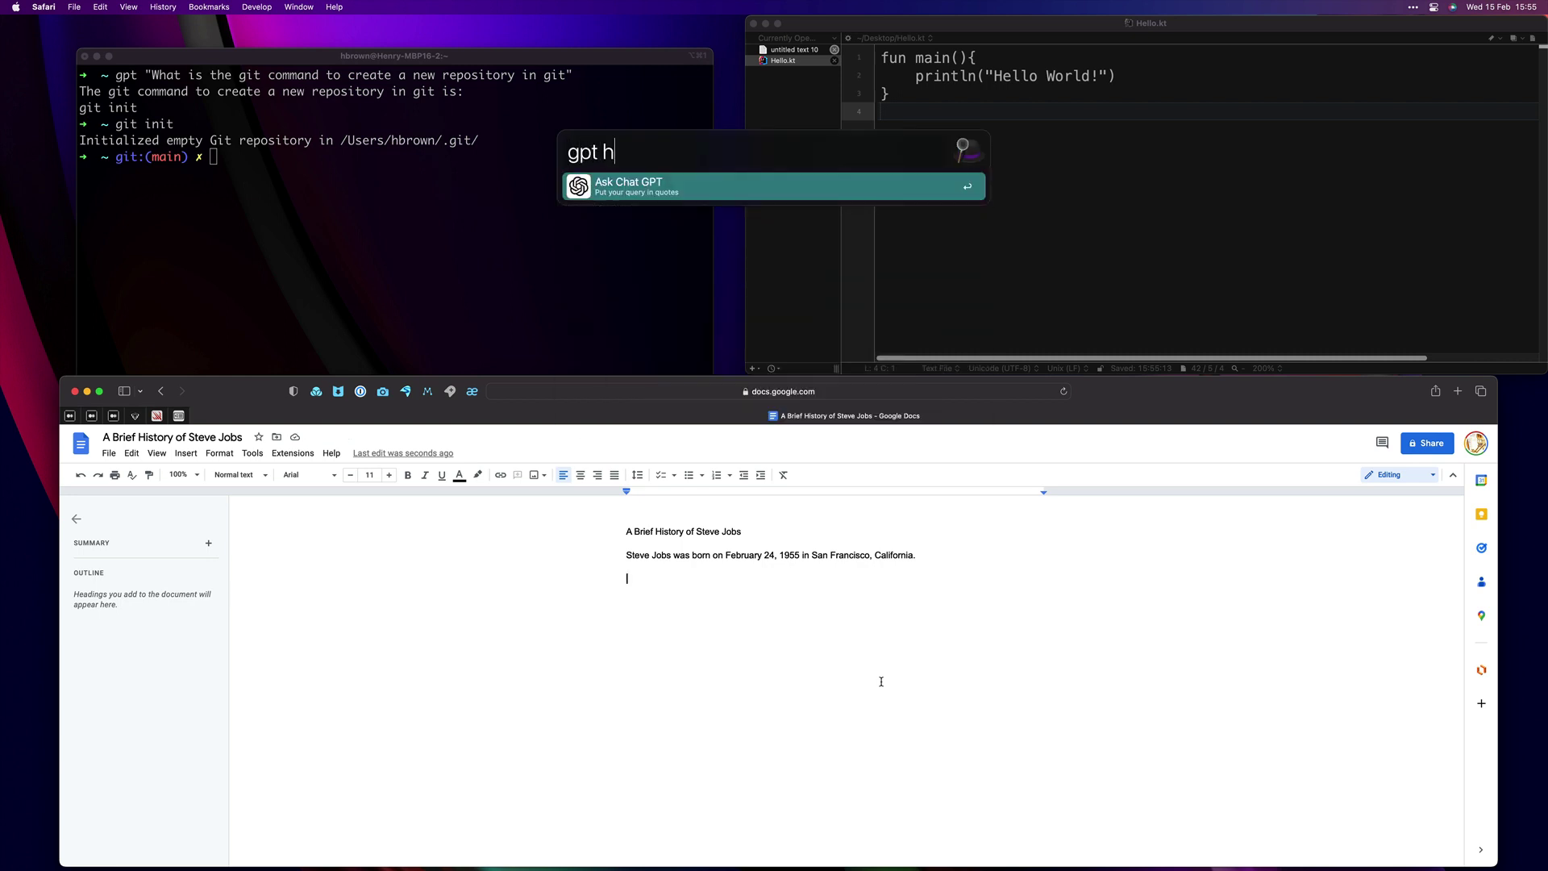
text(ow old was S)
text(teve Jobs wh)
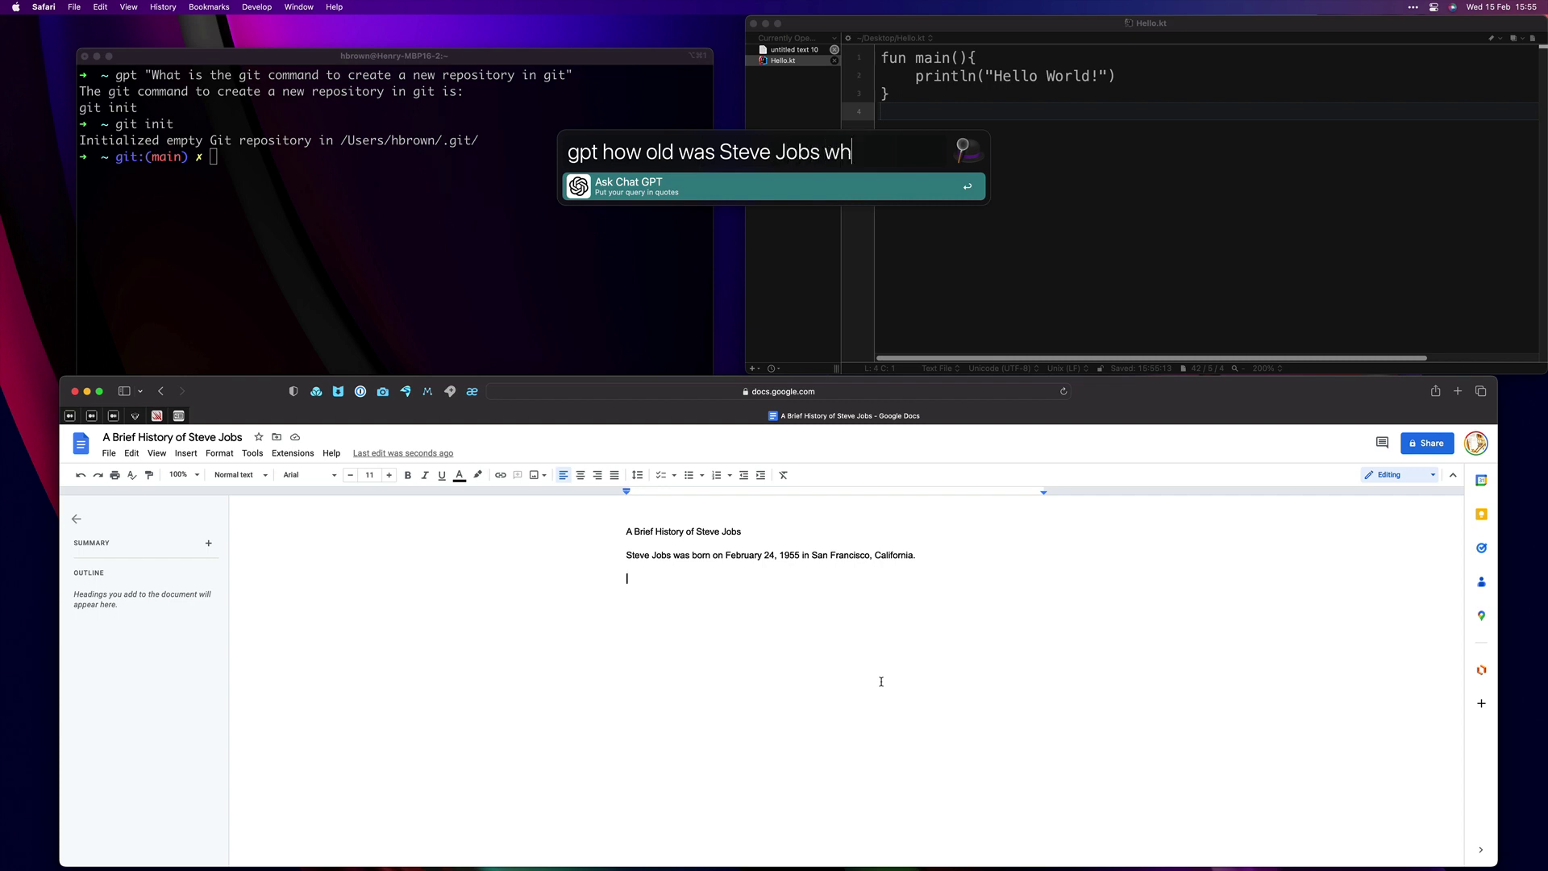
text( he)
text(tar)
text(ted Apple)
key(Return)
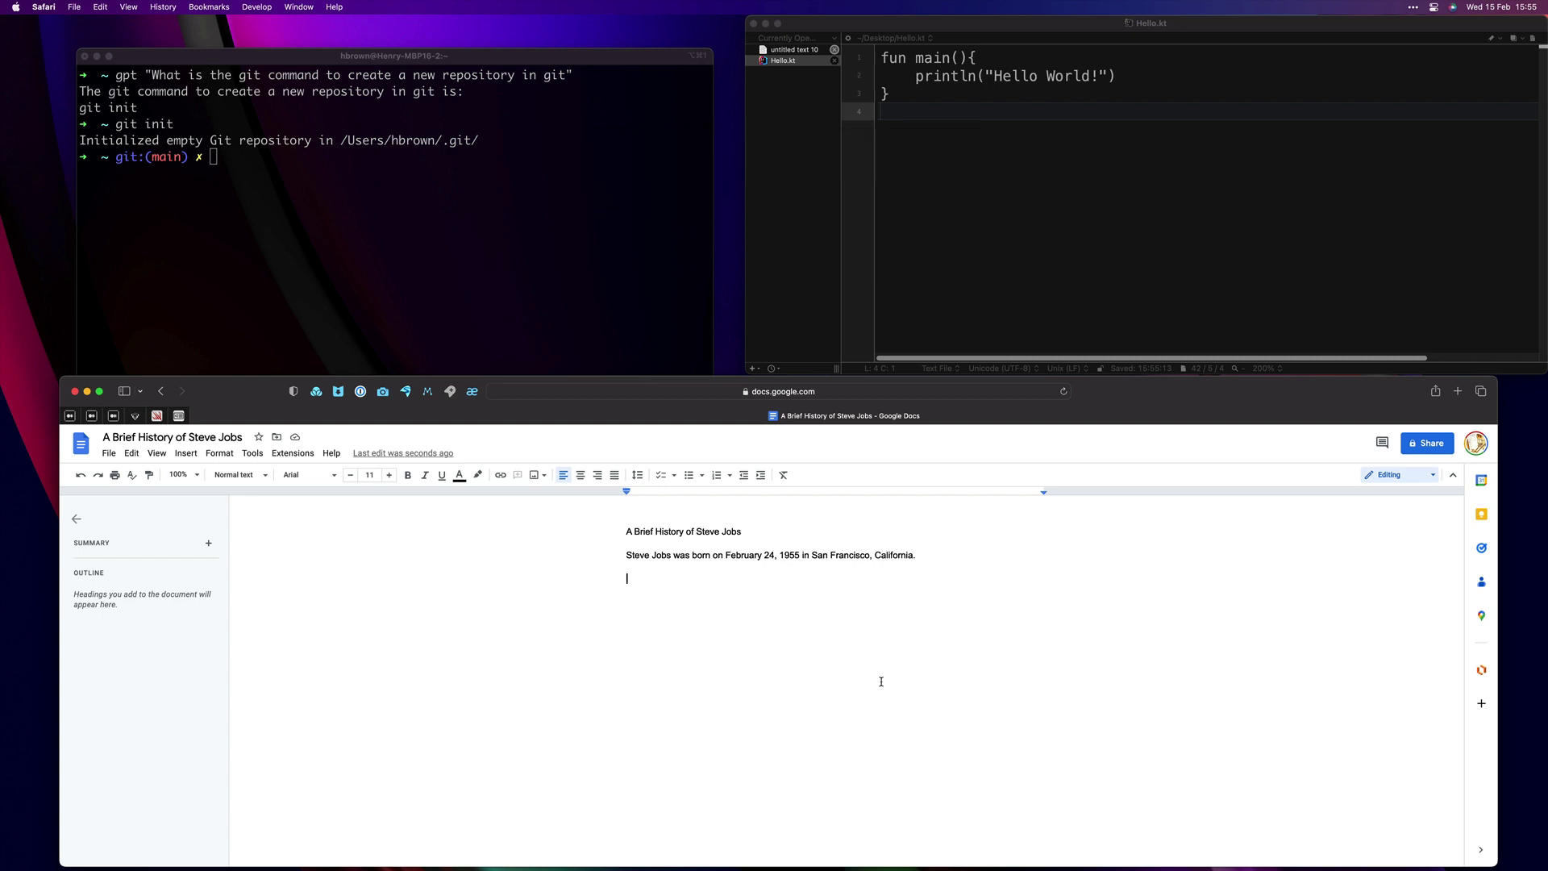